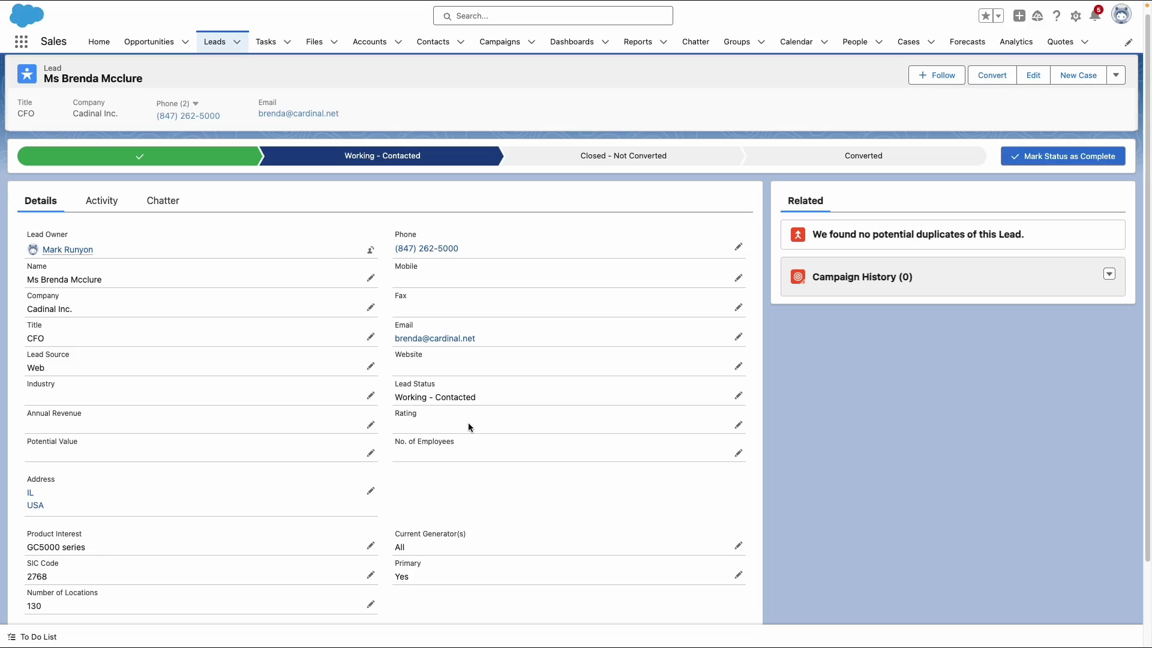
Put the lead's Rating field into inline edit and show its picklist choices
left_click(738, 424)
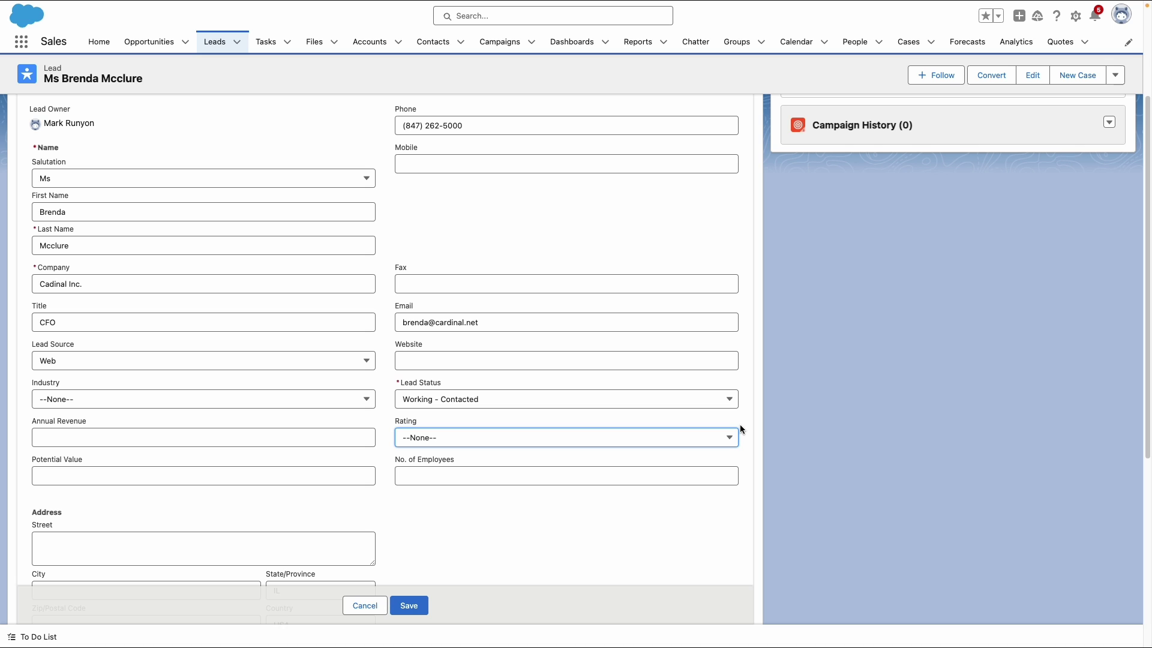
left_click(702, 438)
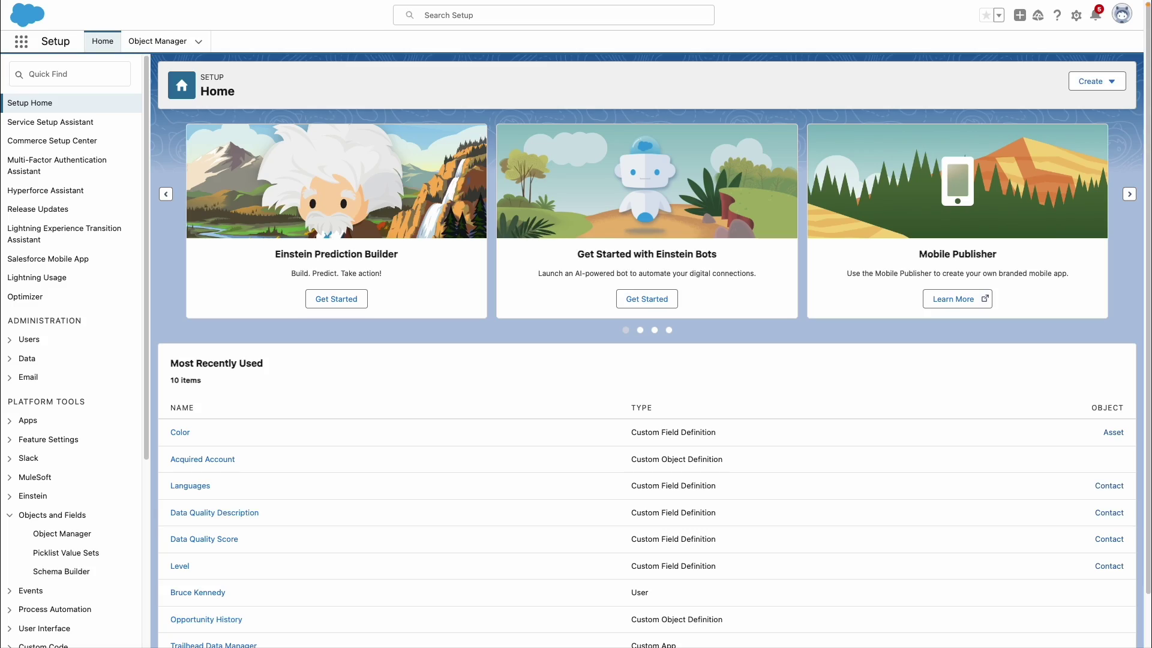
In Object Manager, mark the Asset object's Color picklist field as Required and save it
left_click(153, 42)
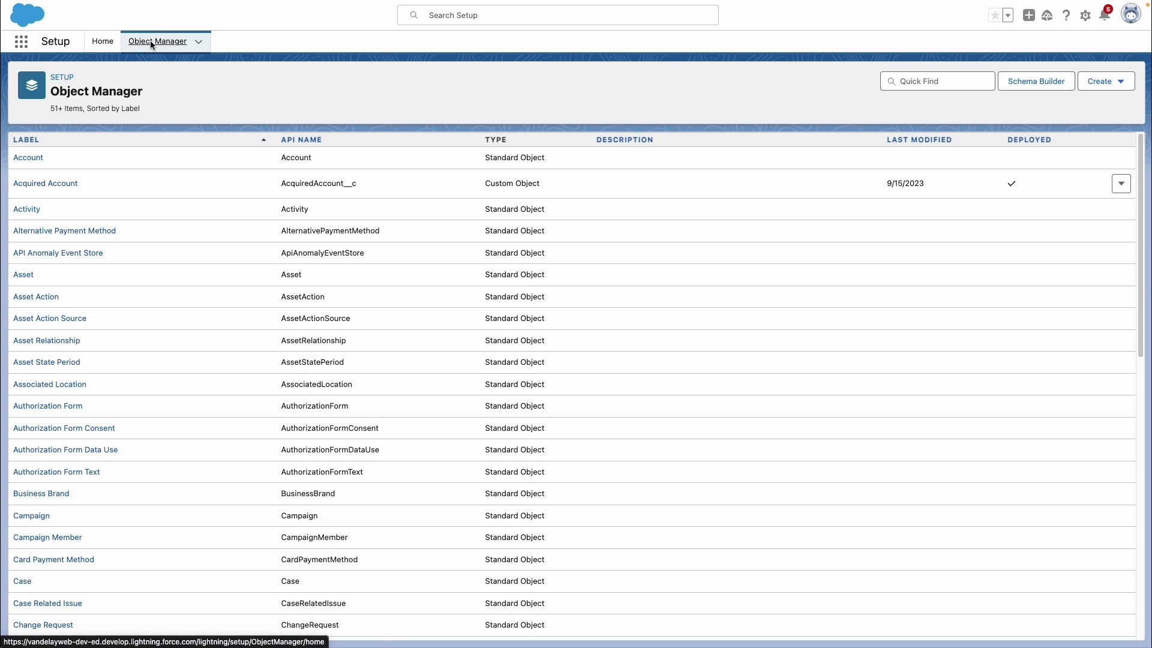
left_click(22, 274)
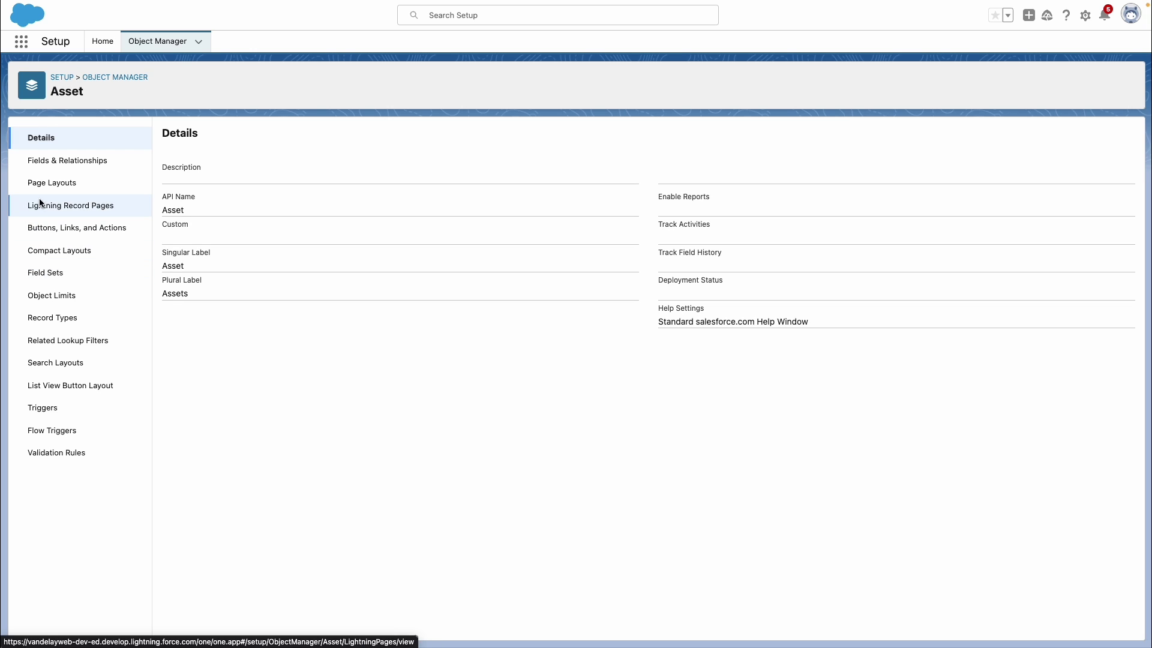
left_click(52, 161)
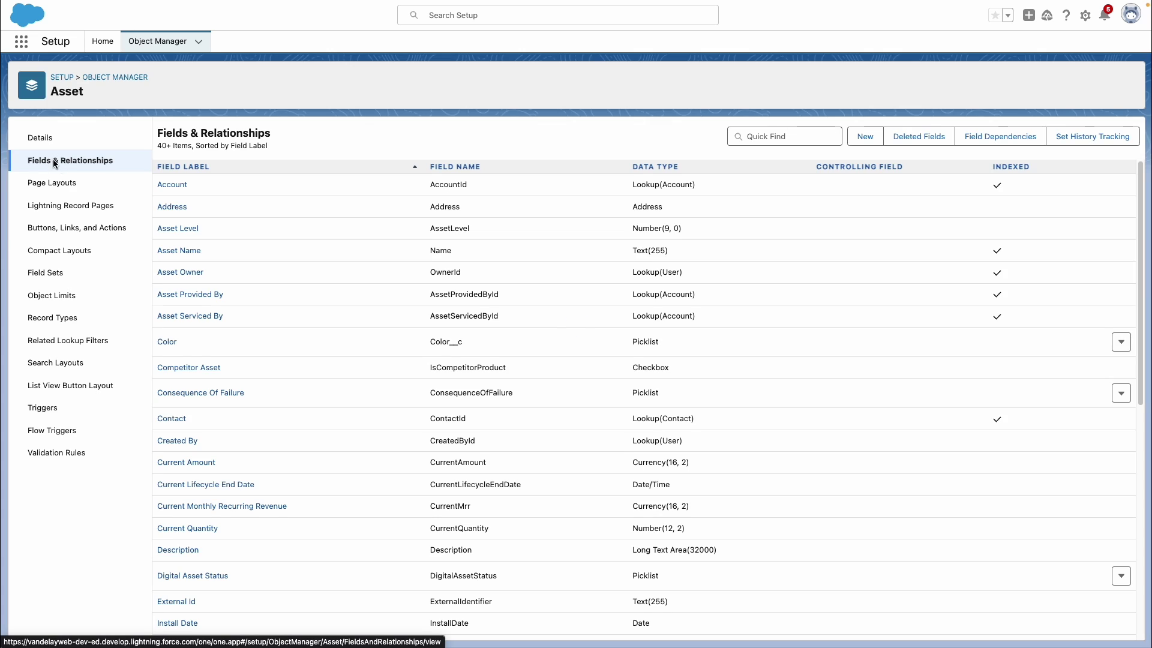
left_click(166, 342)
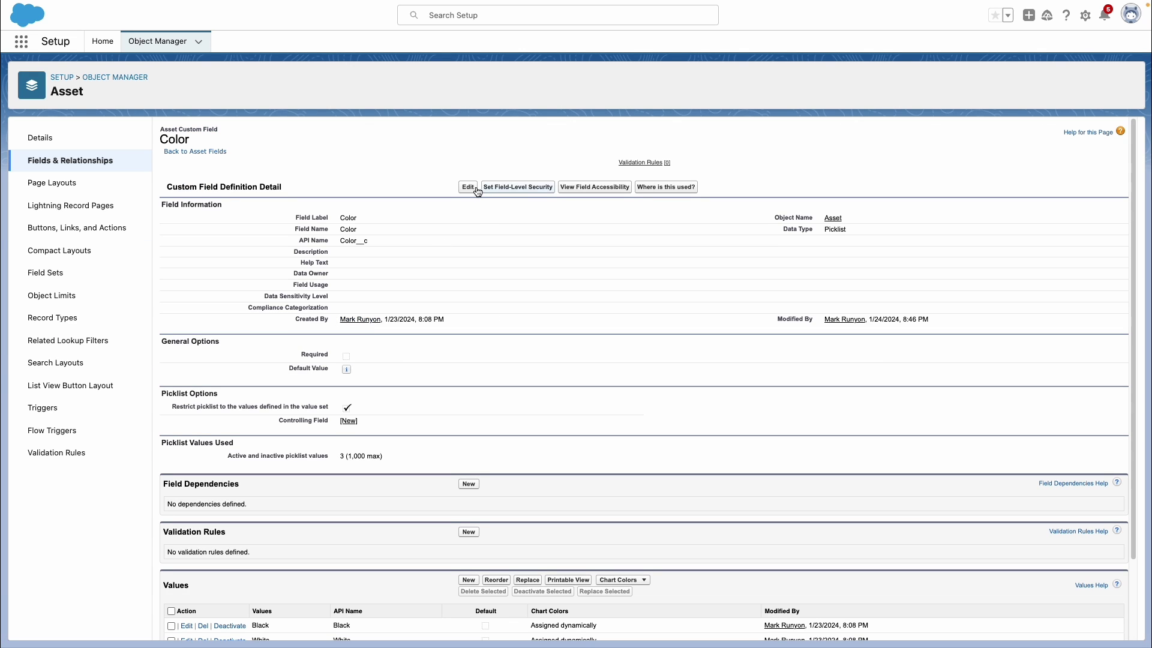
left_click(470, 186)
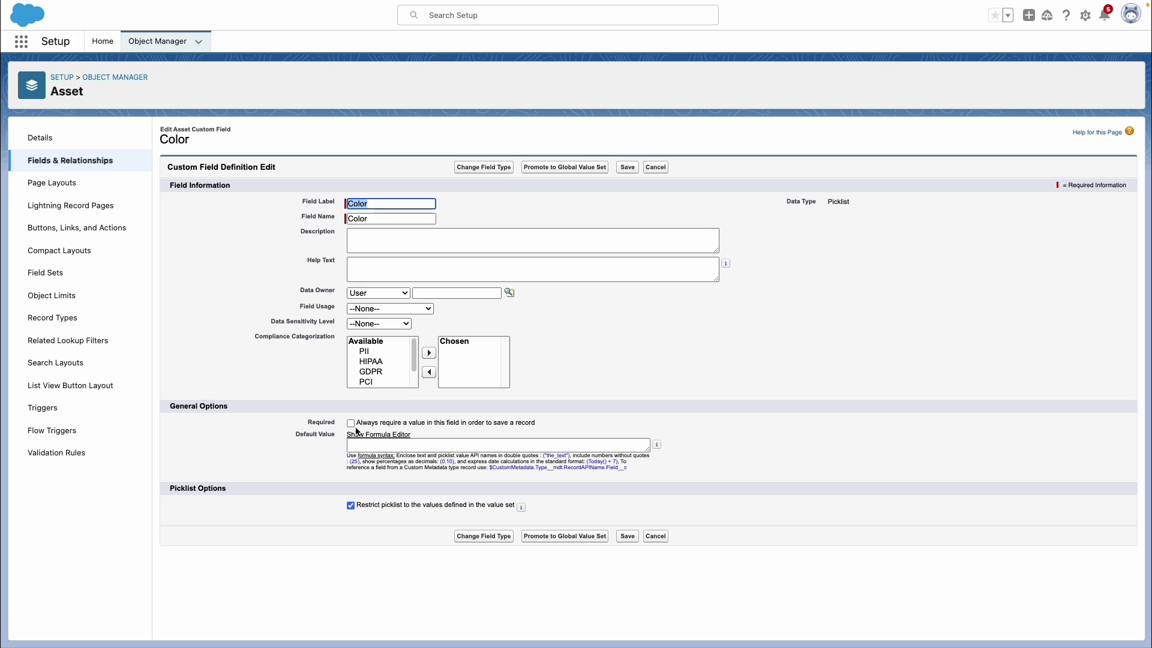
left_click(352, 423)
left_click(627, 536)
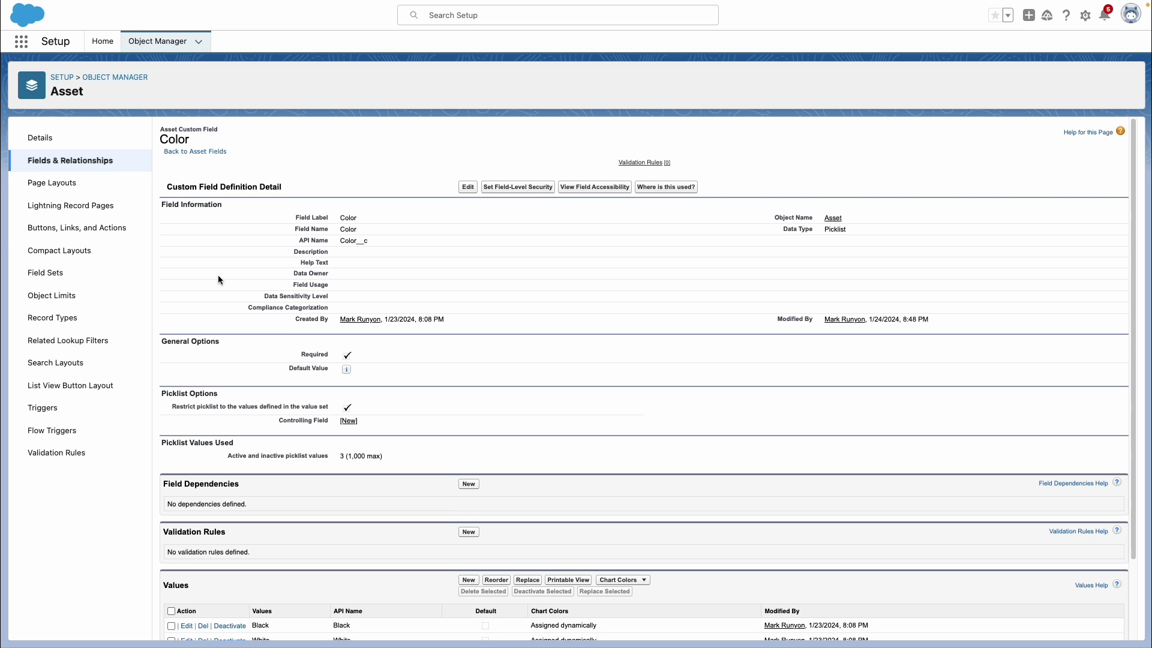
In the Asset Layout page layout, set the Description field's properties to Required
left_click(70, 185)
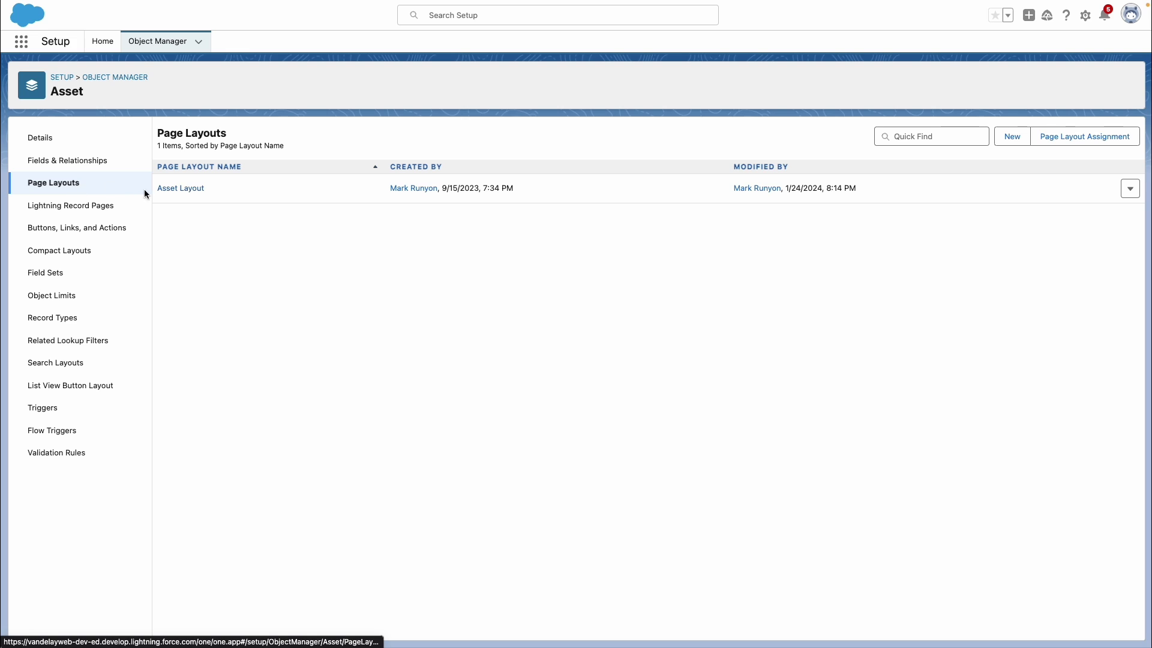
left_click(169, 189)
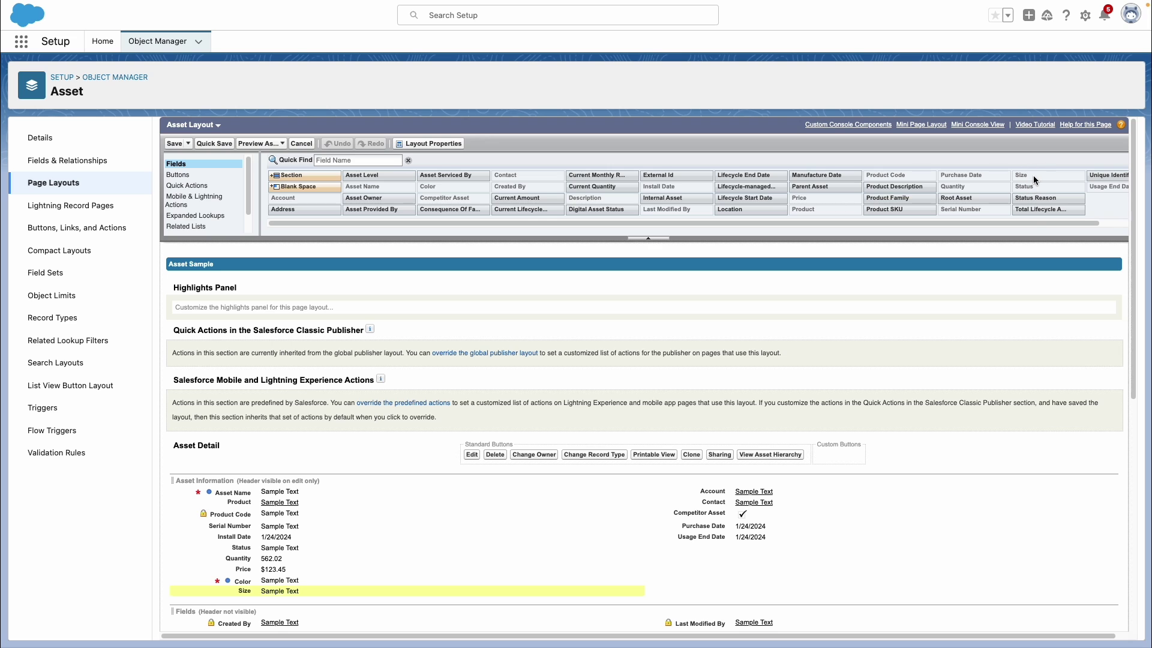
left_click(1133, 257)
left_click_drag(1133, 257, 1135, 427)
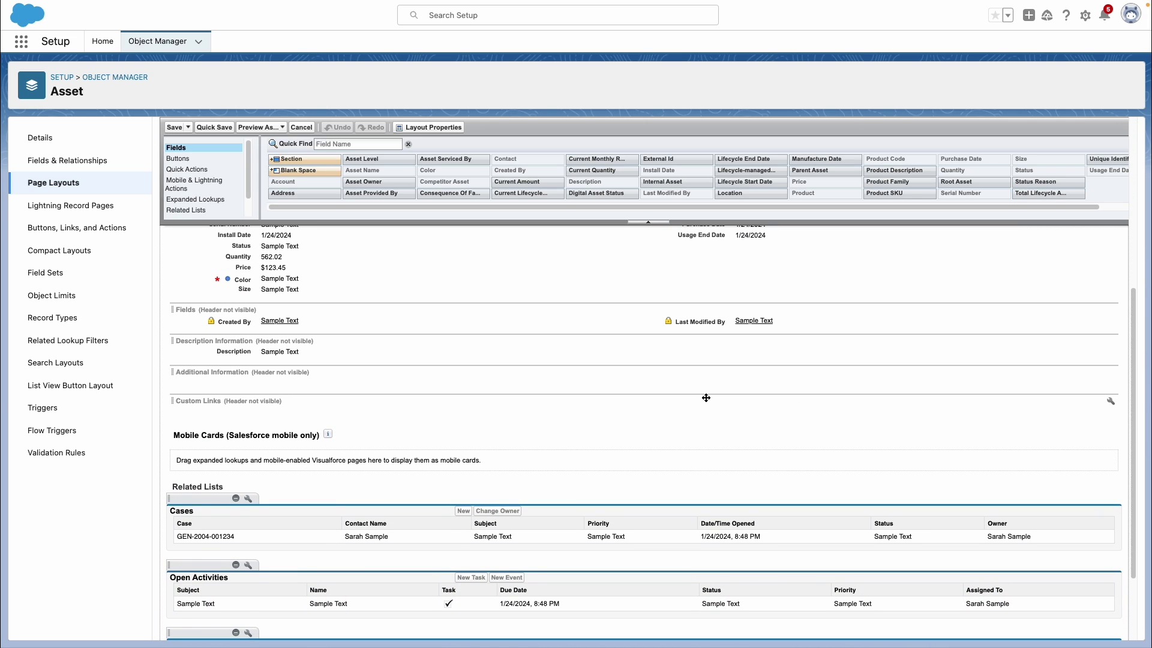
left_click(1112, 354)
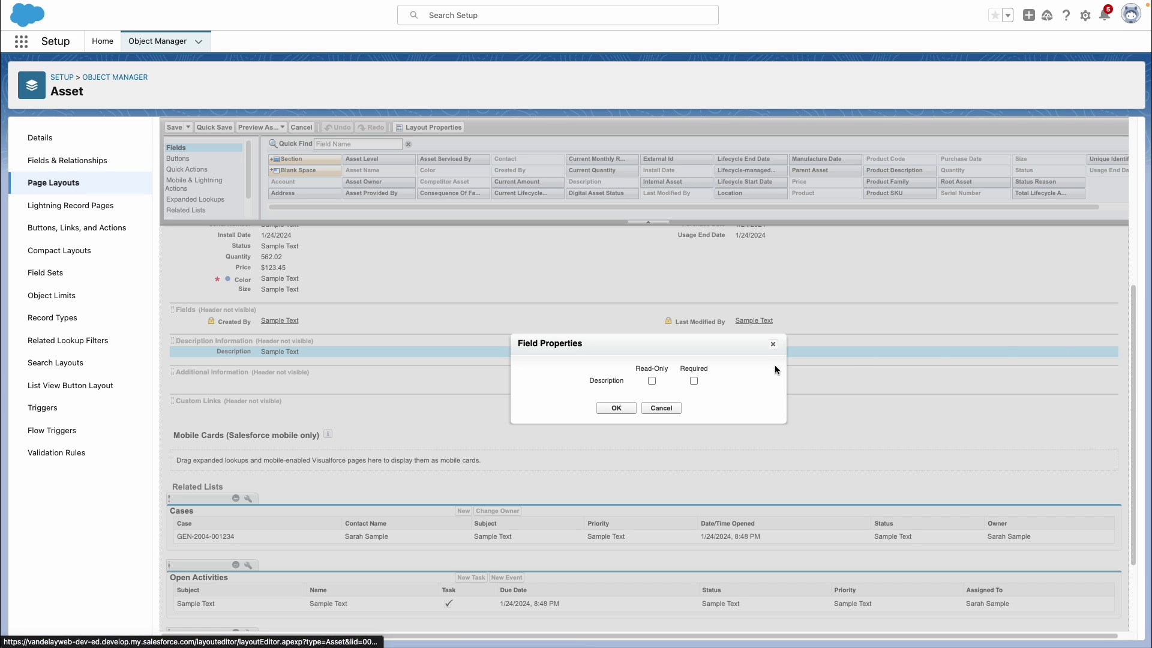
left_click(693, 380)
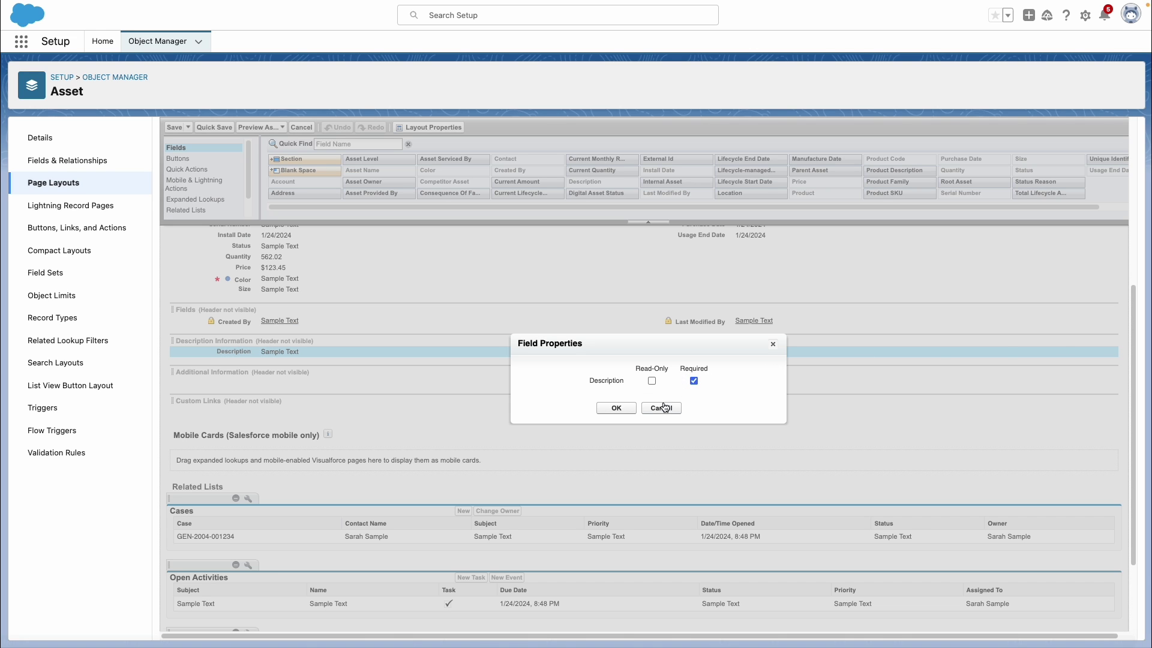
left_click(621, 409)
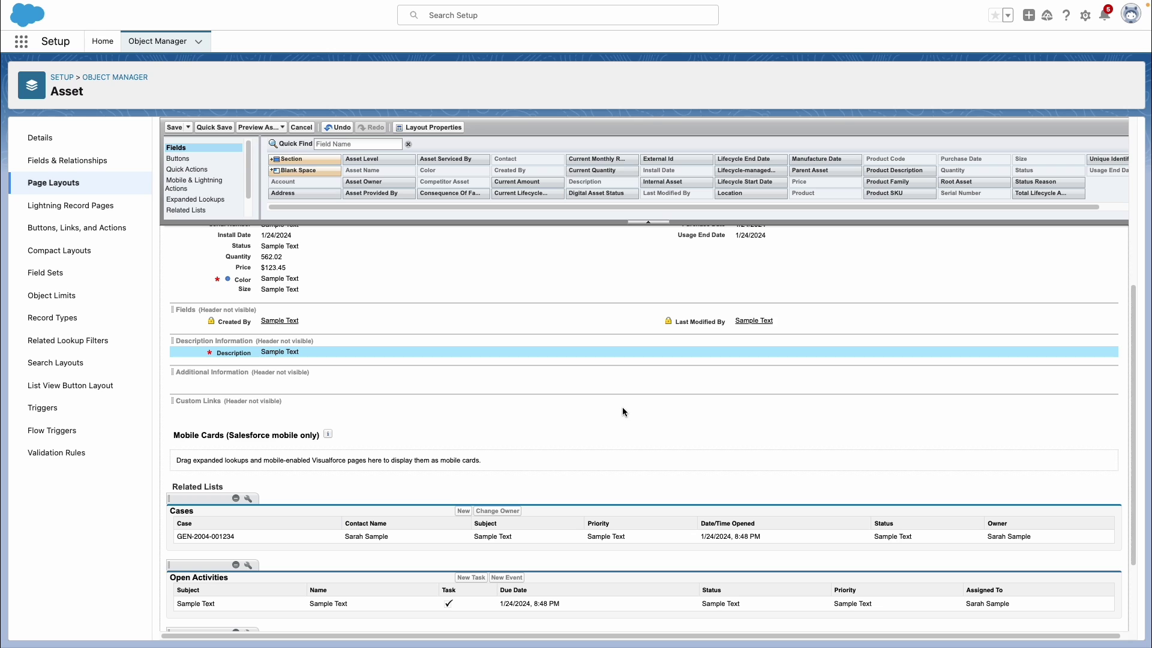
Start a new Asset validation rule named address_required with ISNULL in its error condition
left_click(80, 449)
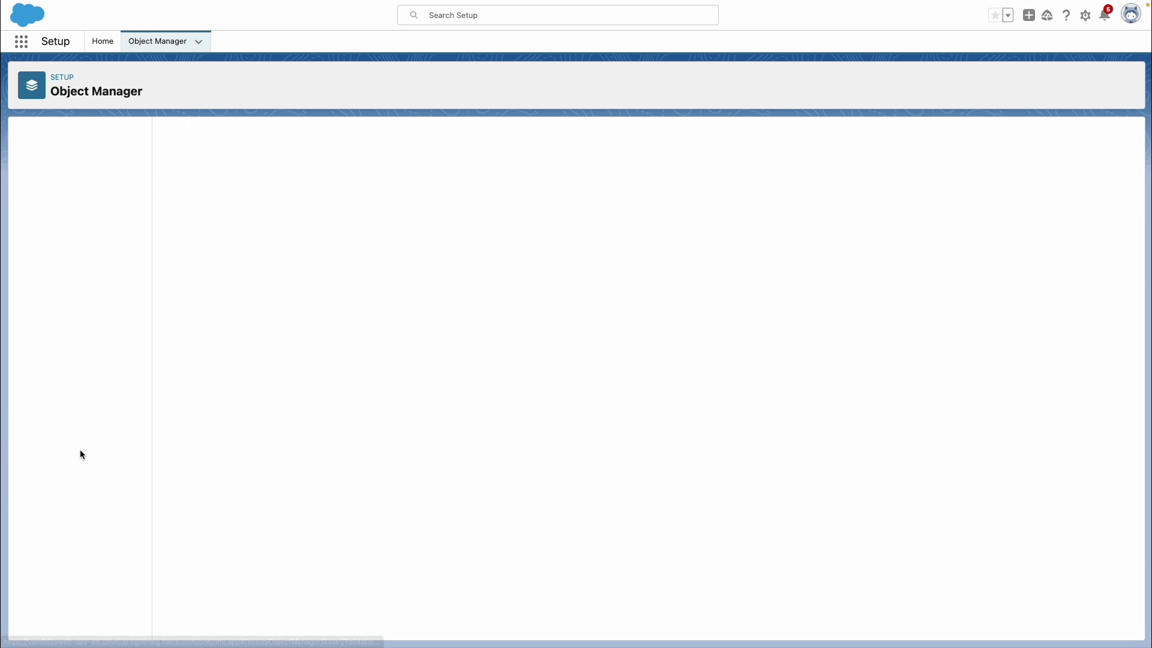
left_click(1123, 134)
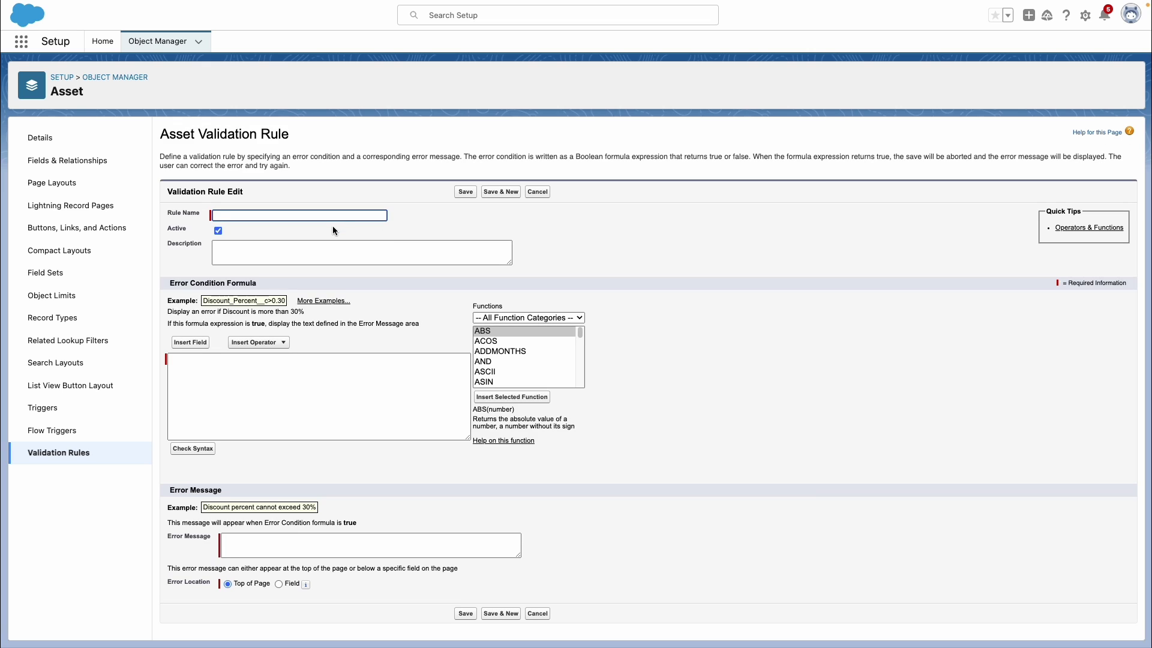
type("ad")
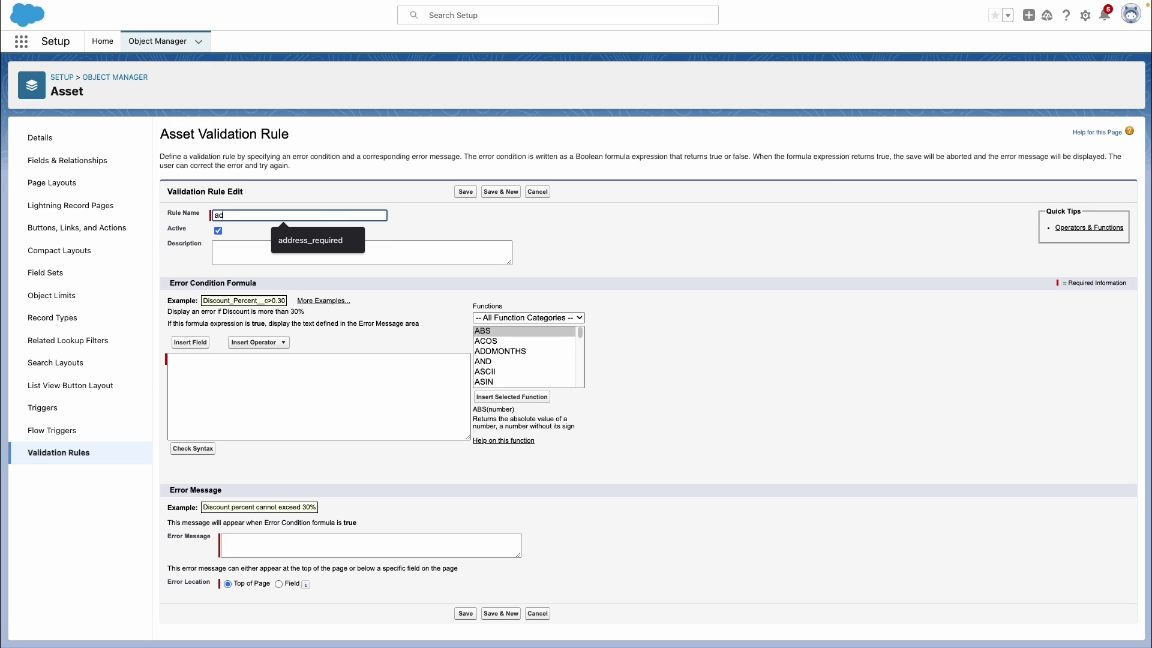
type("dress ")
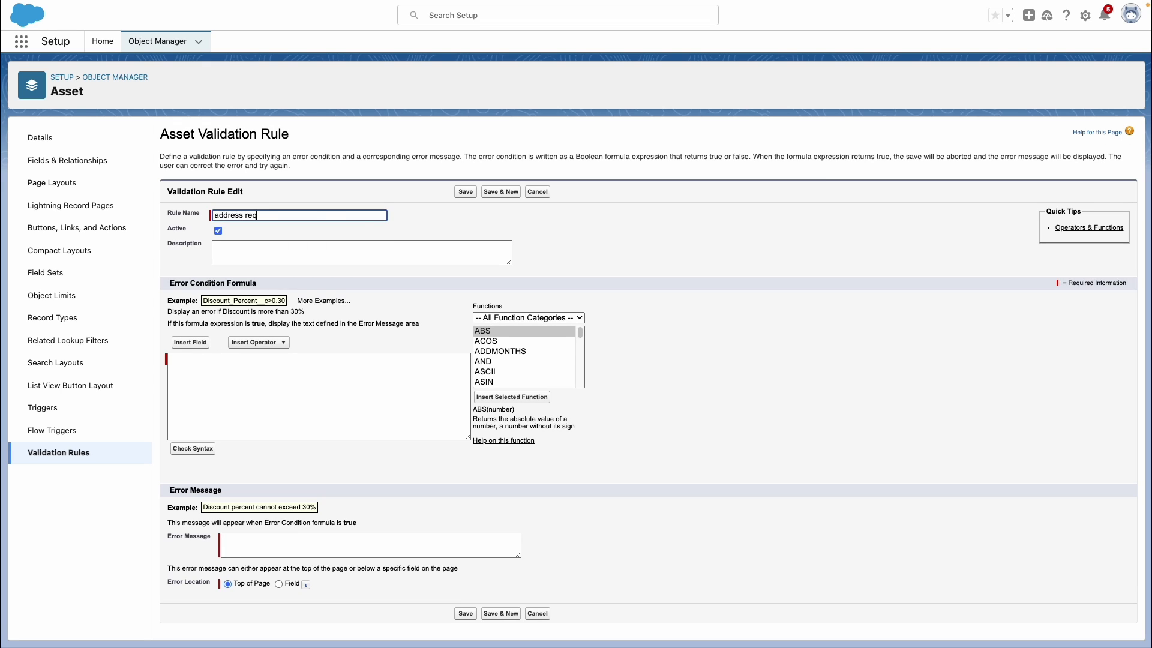
type("required")
left_click(232, 390)
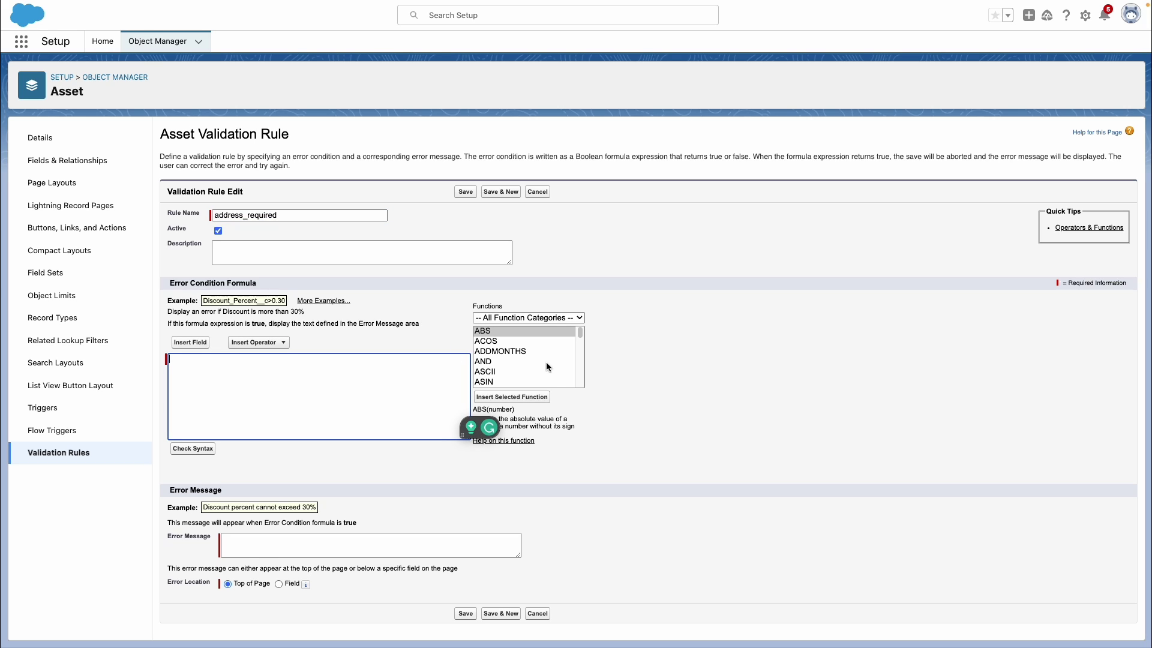
left_click_drag(580, 332, 581, 355)
left_click(508, 378)
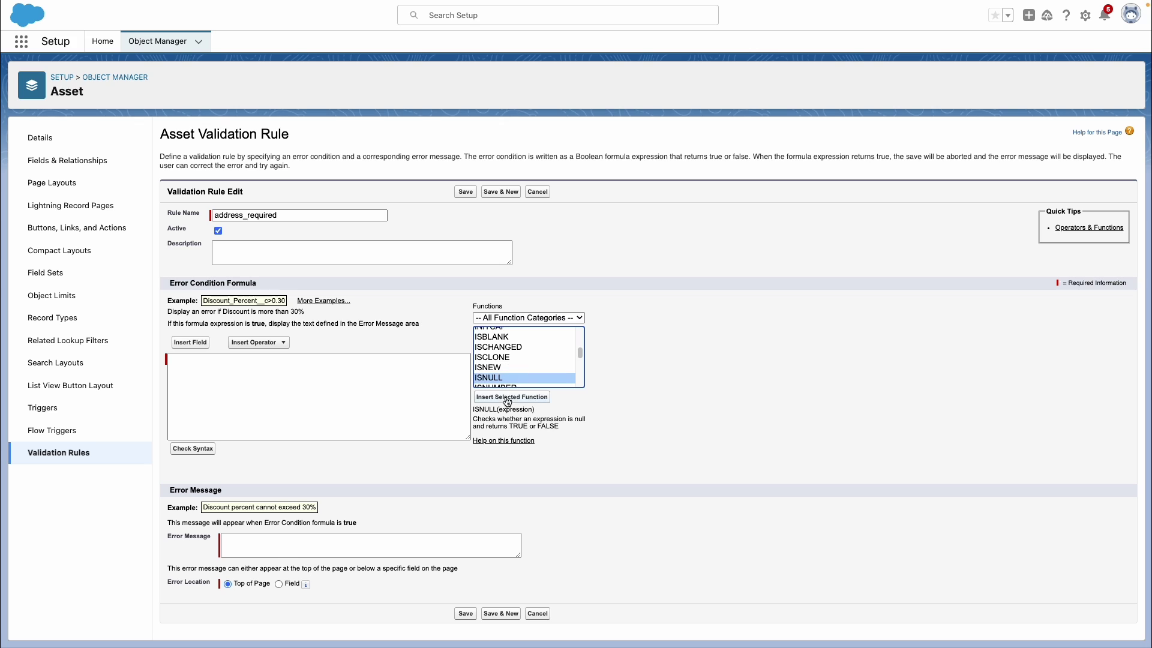
left_click(511, 397)
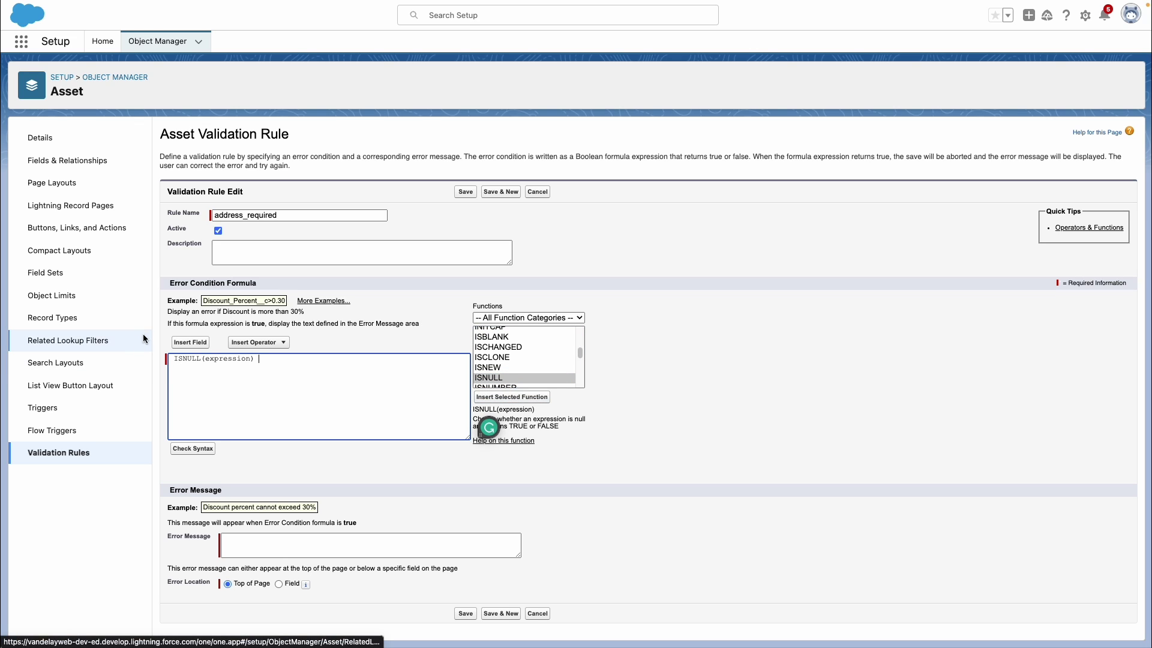
Insert the Address field into ISNULL, add the message 'Address is required', and save the rule
left_click(188, 342)
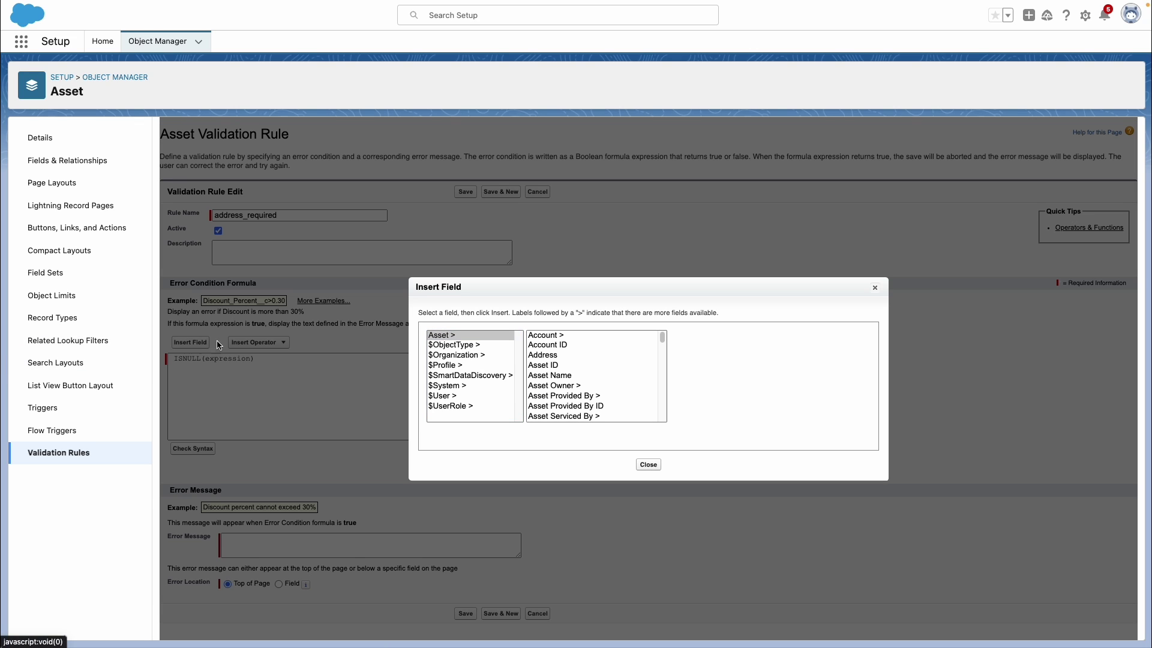
left_click(549, 355)
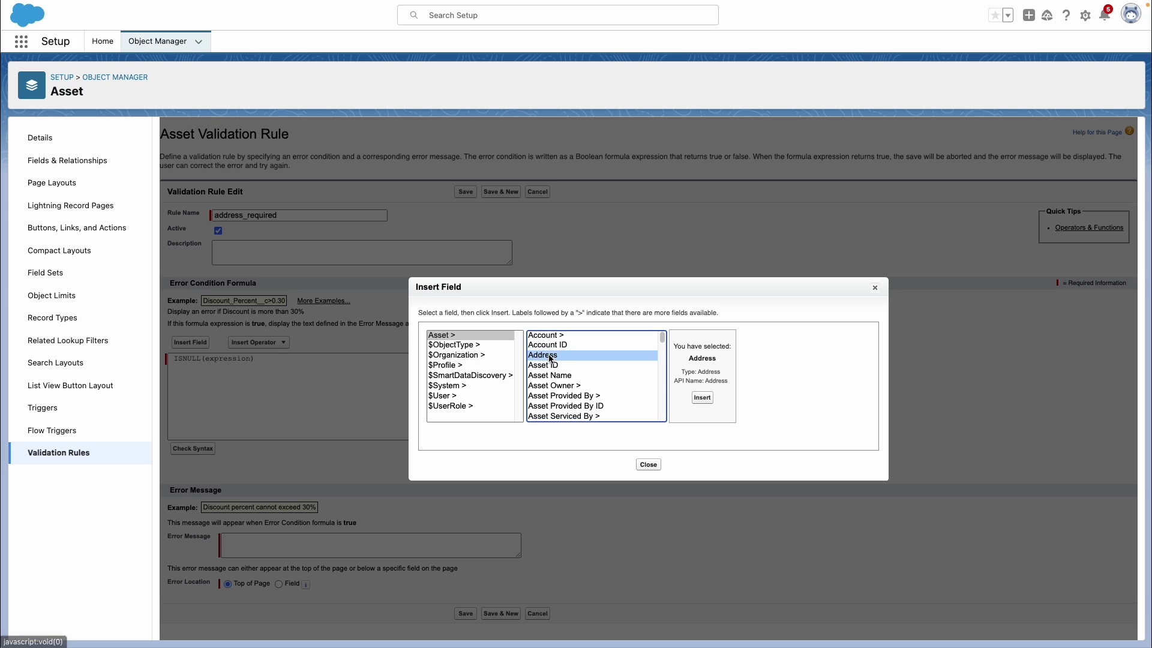
left_click(701, 398)
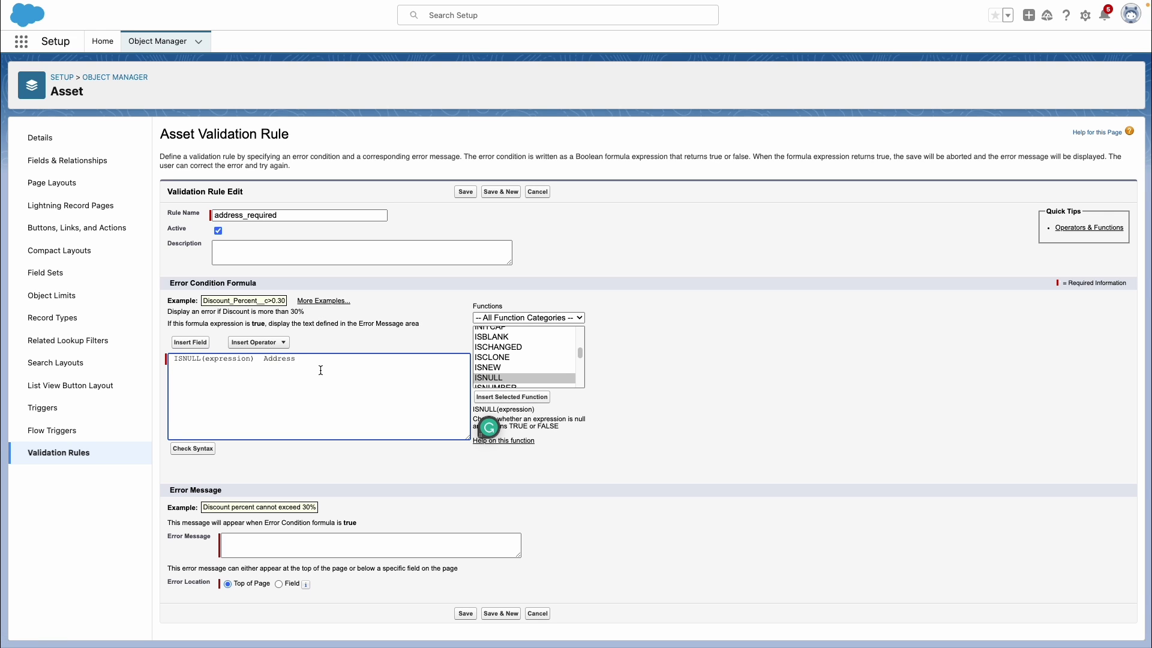
key("BackSpace")
key("BackSpace")
key("BackSpace")
key("BackSpace")
key("BackSpace")
key("BackSpace")
key("BackSpace")
key("BackSpace")
key("BackSpace")
key("BackSpace")
key("BackSpace")
left_click(391, 535)
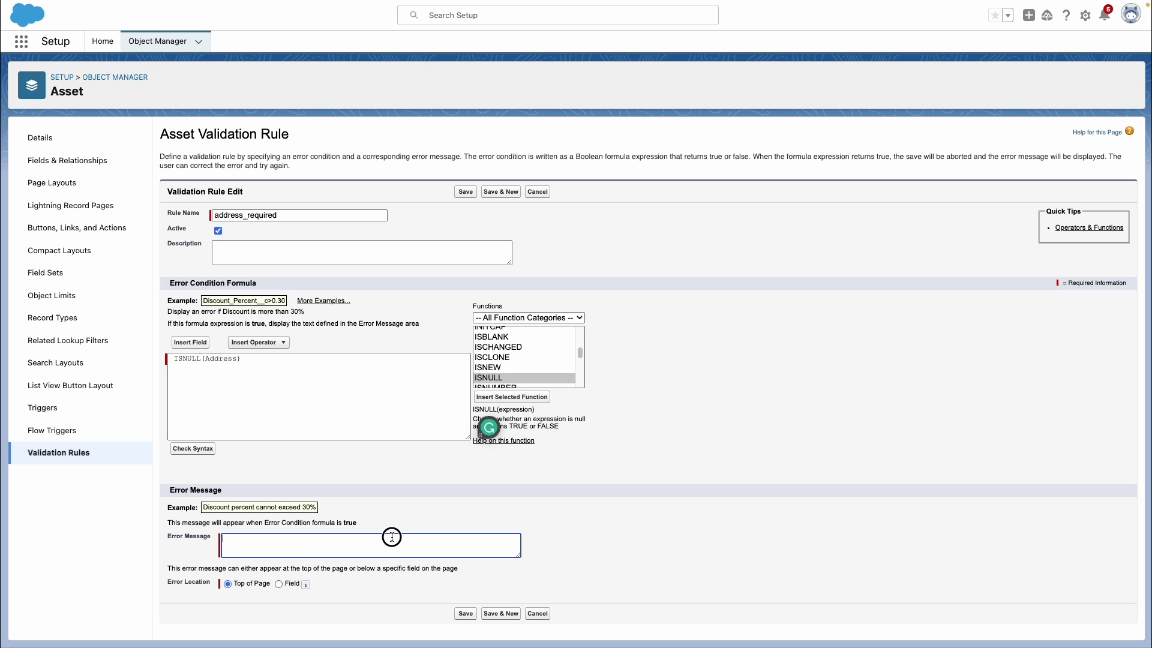
type("Address is required")
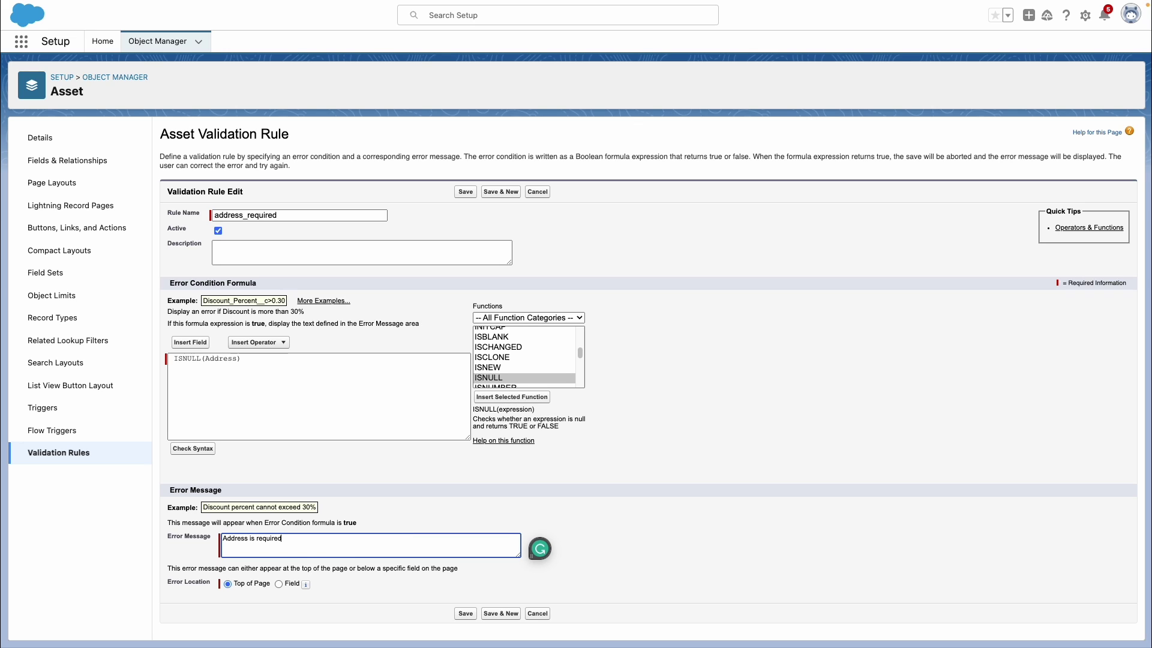
left_click(472, 613)
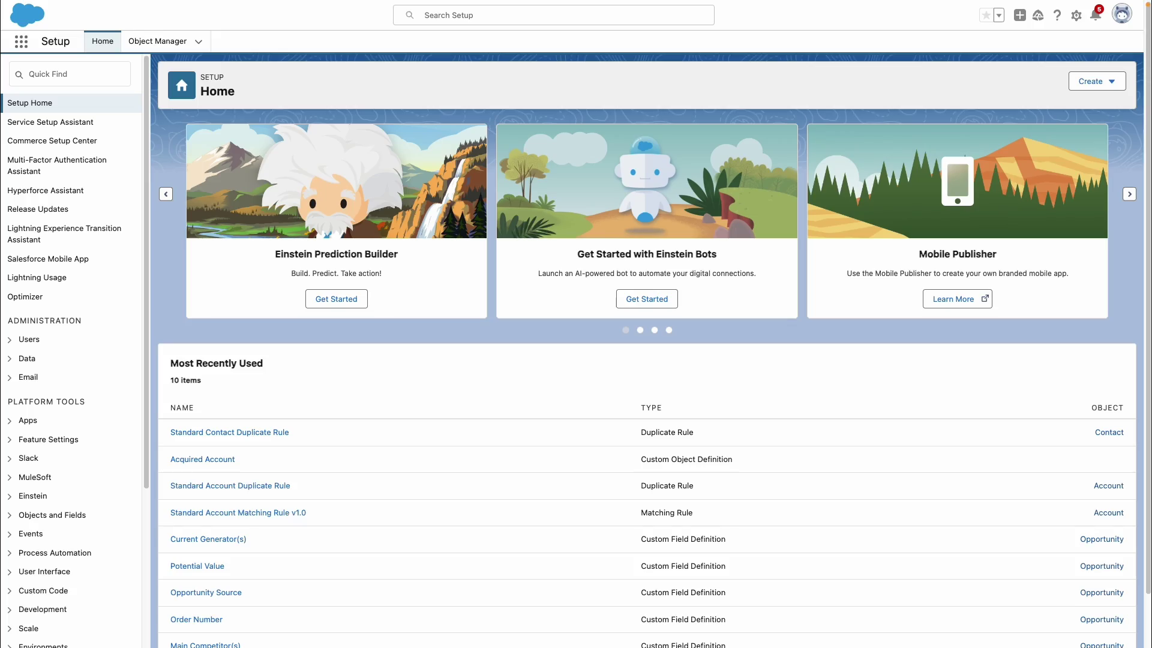
Find Duplicate Rules via a Quick Find search for 'duplicate' and open the Standard Contact Duplicate Rule
left_click(76, 75)
type("duplicate")
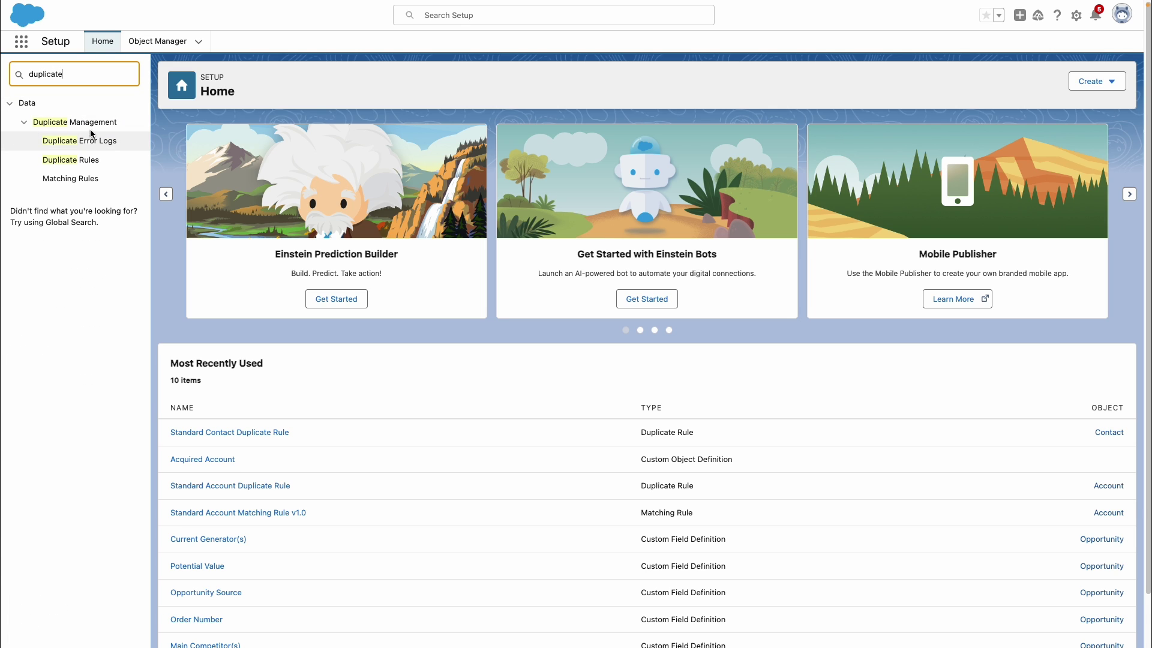
left_click(79, 161)
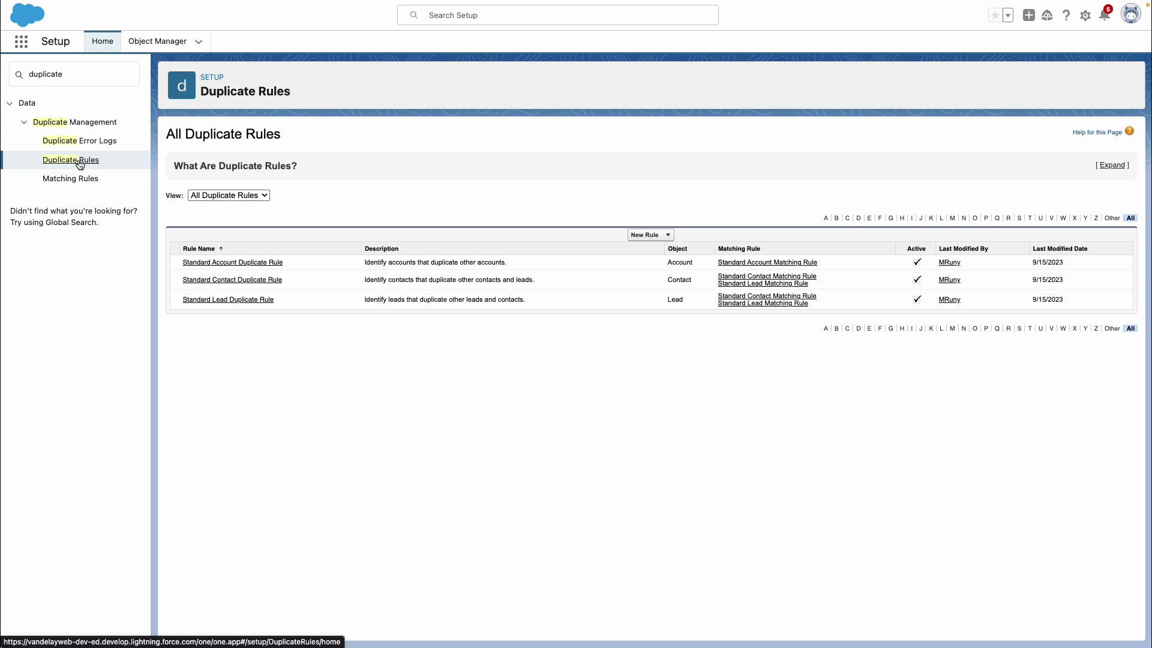
left_click(224, 280)
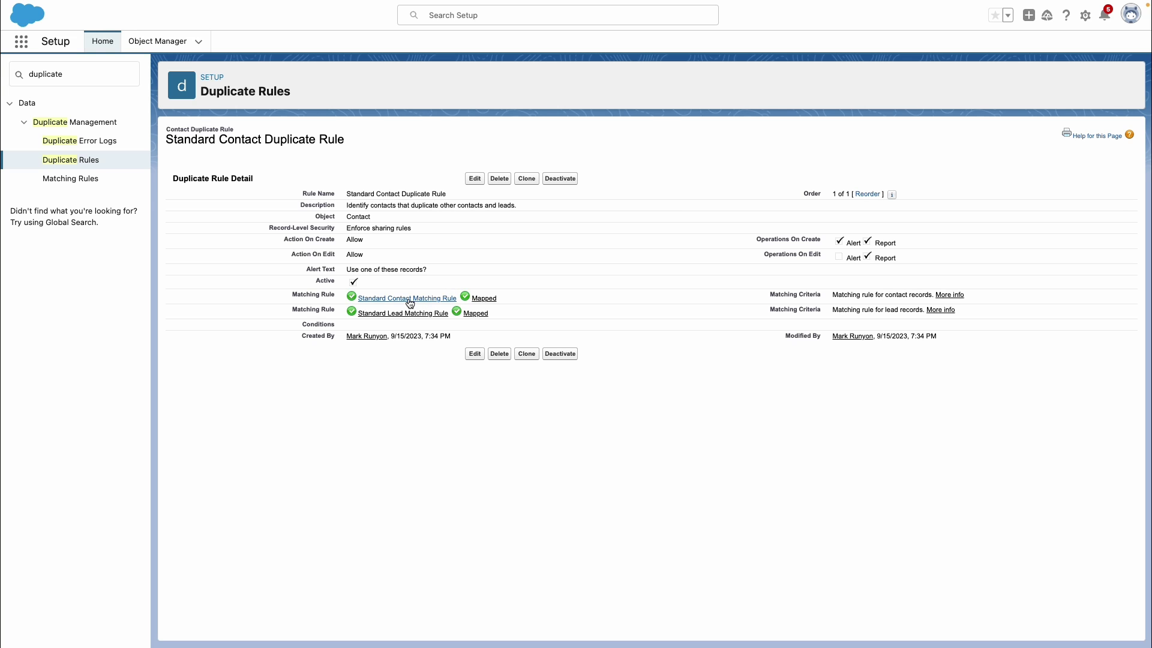
Check the contact matching rule's field mapping, then the Standard Lead Matching Rule's mapping
left_click(485, 298)
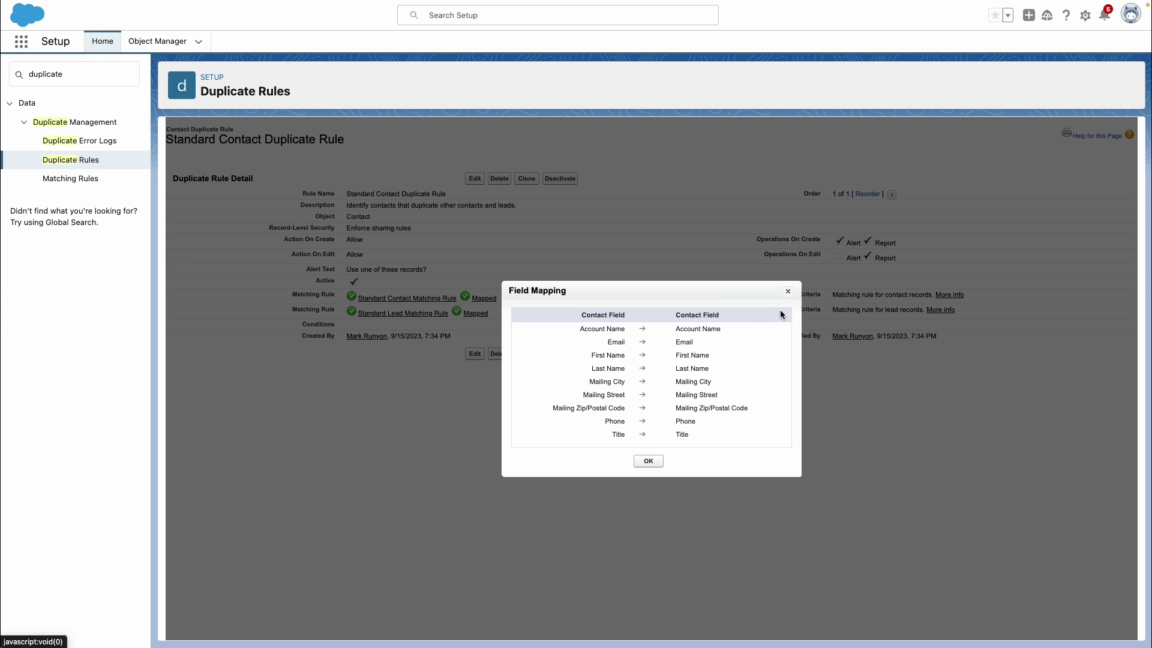
left_click(788, 293)
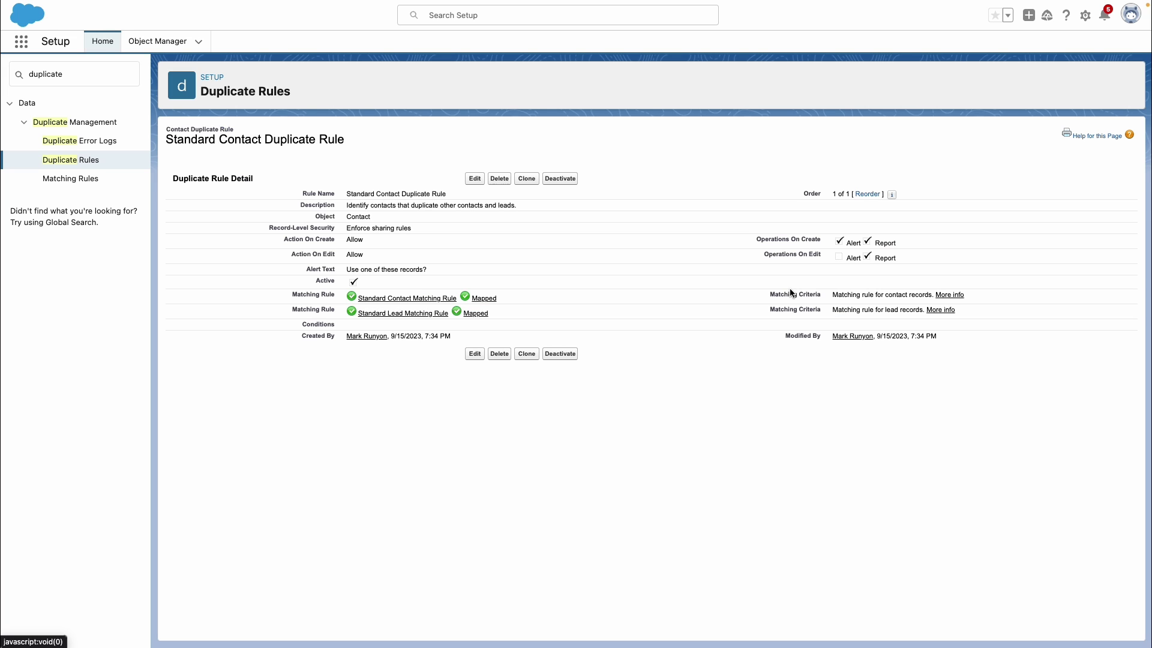
left_click(477, 314)
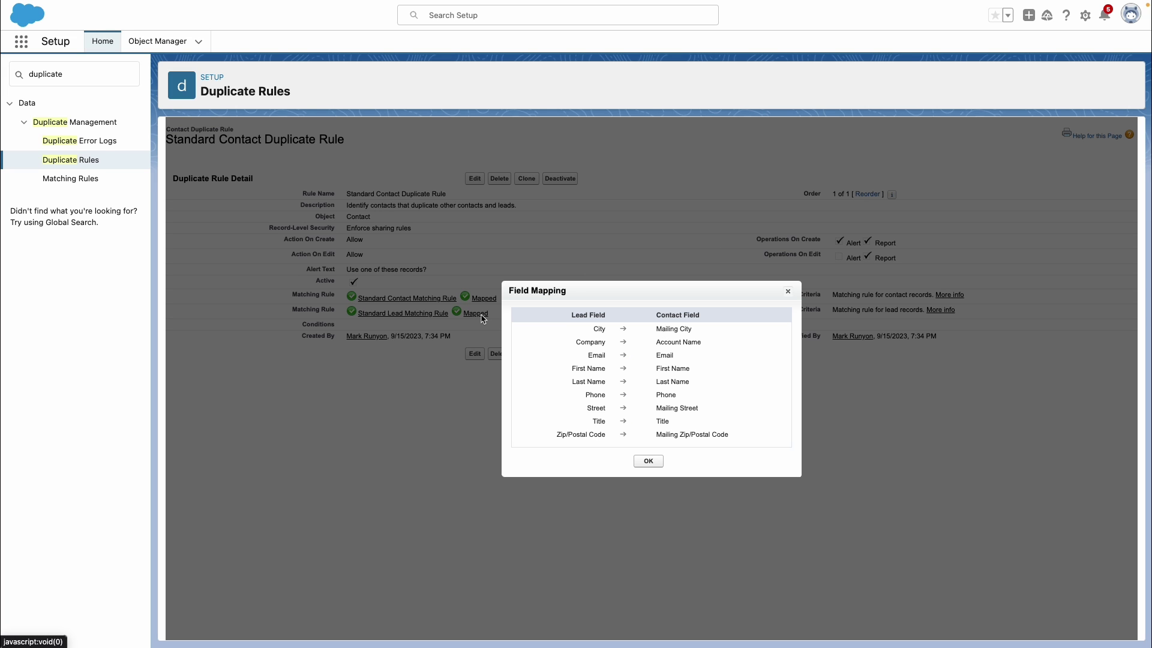